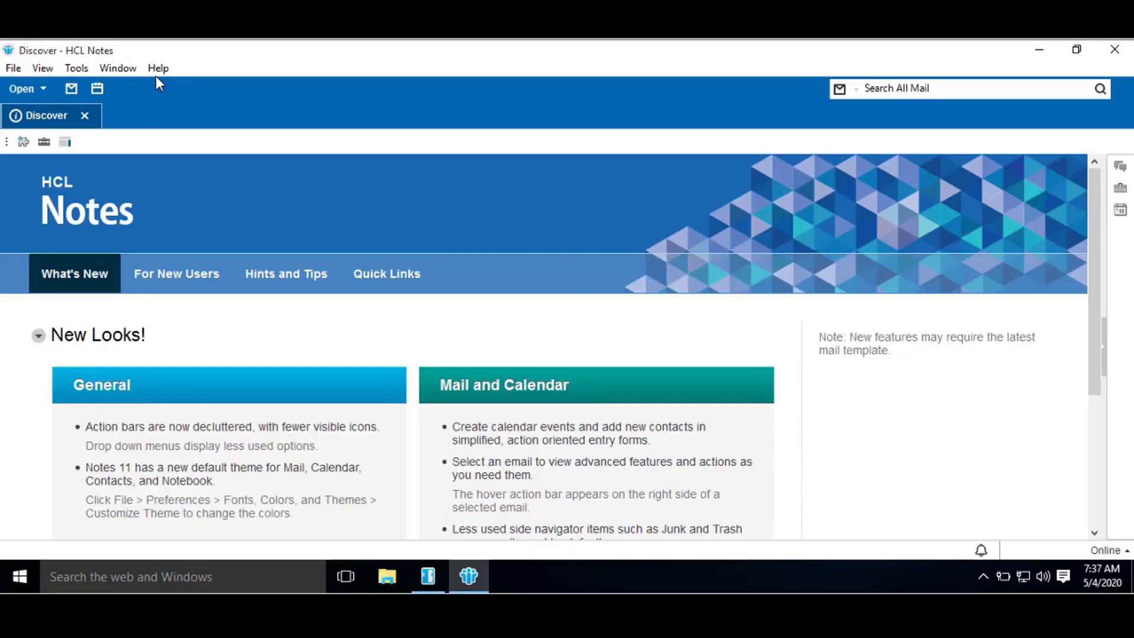
Reach the Collect Support Data dialog through the Help > Support menu
click(156, 71)
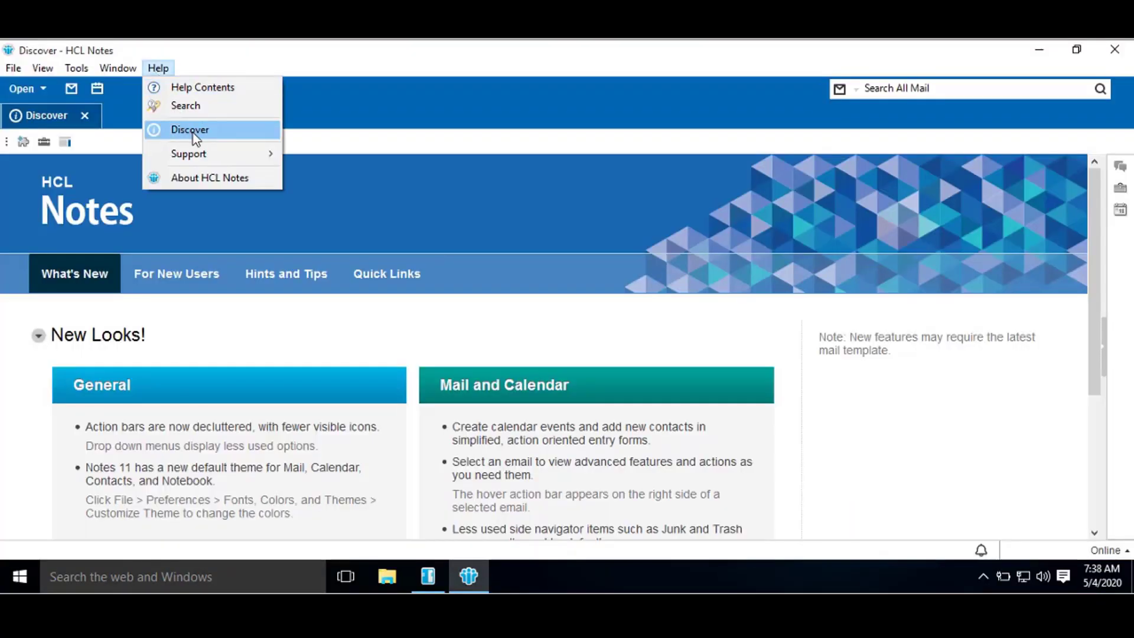
mouse_move(188, 154)
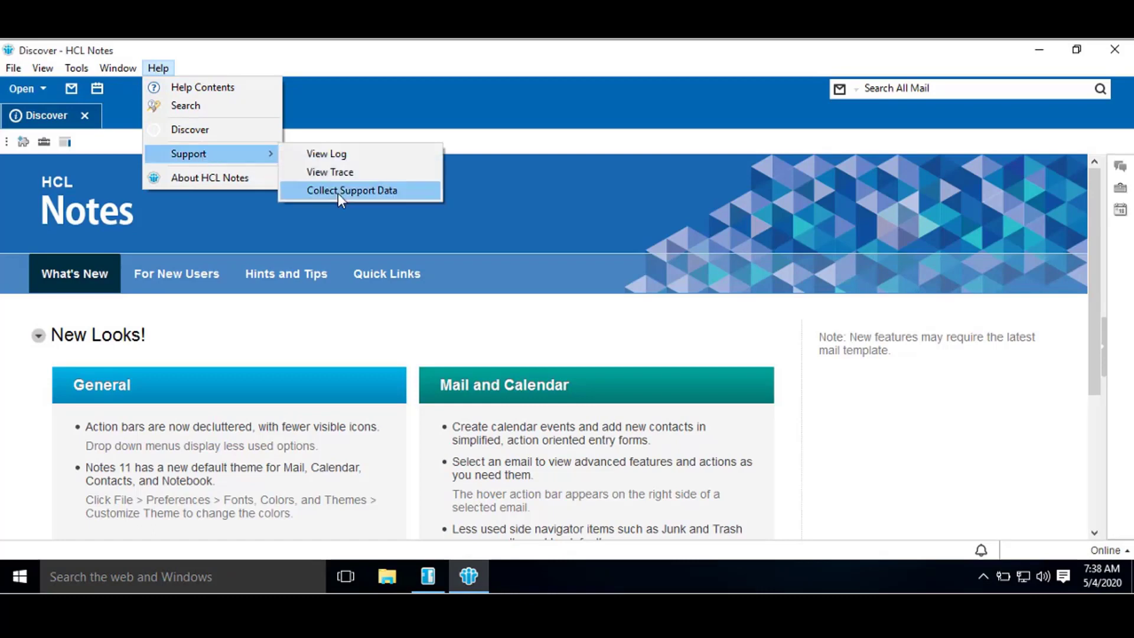
click(337, 193)
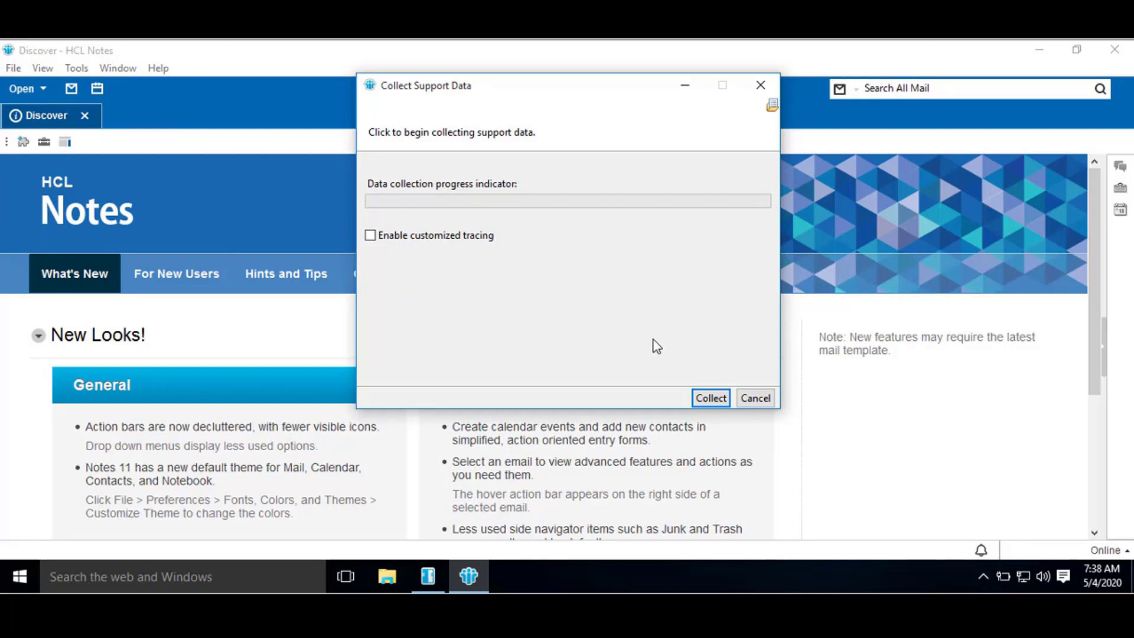
Run the collection with Collect and wait for the collector zip to be produced
click(719, 403)
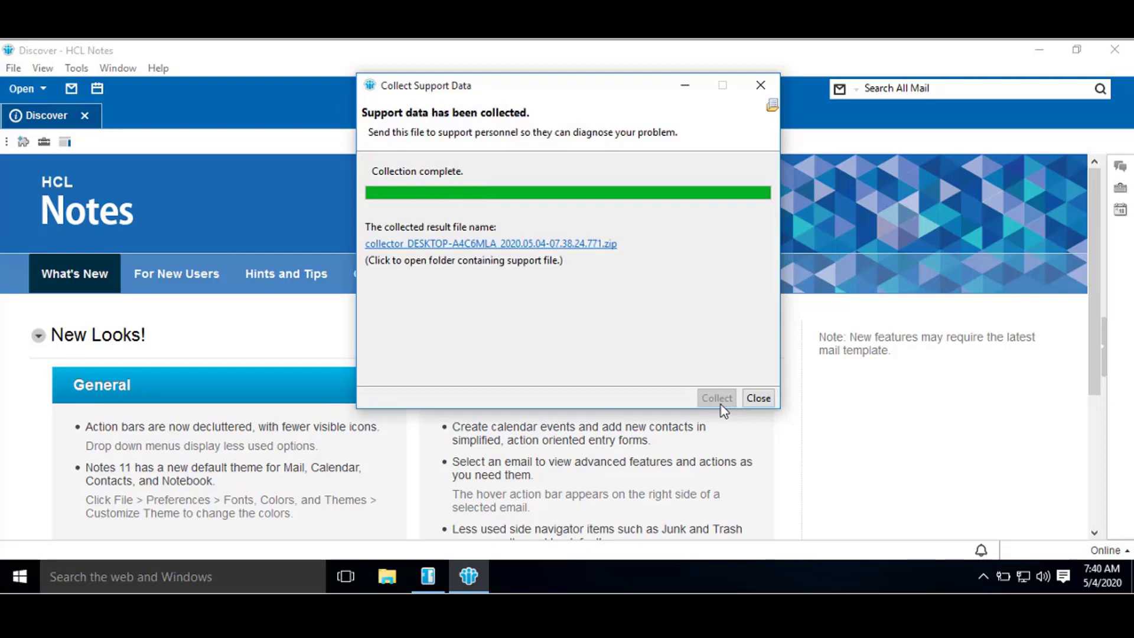
Review the full path of the workspace autopd folder holding the new collector zip
click(577, 244)
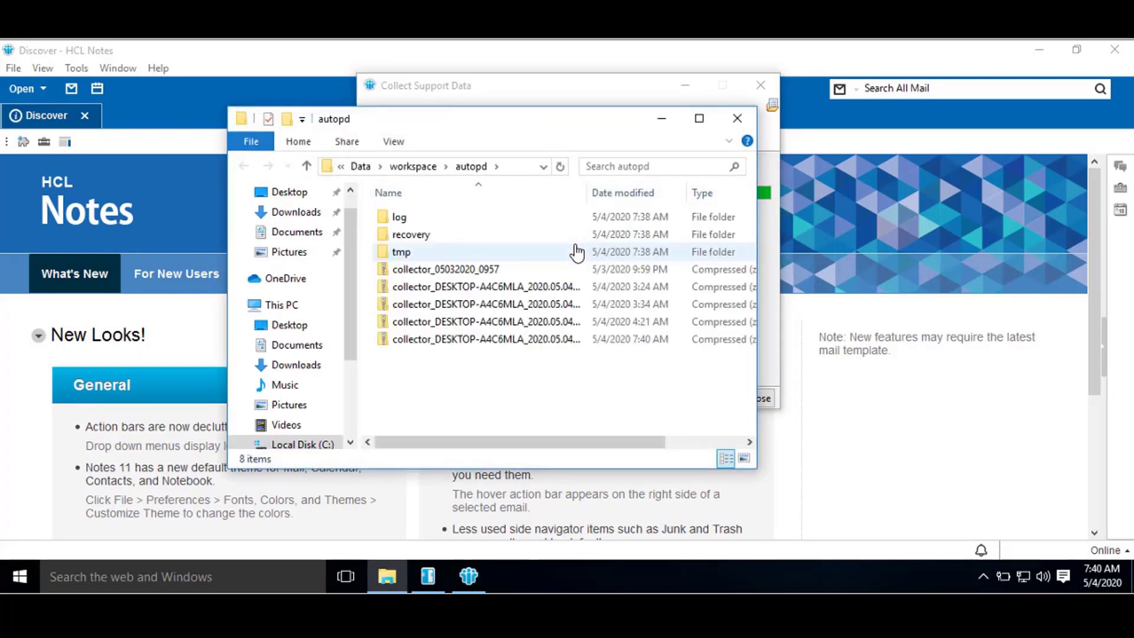
click(505, 169)
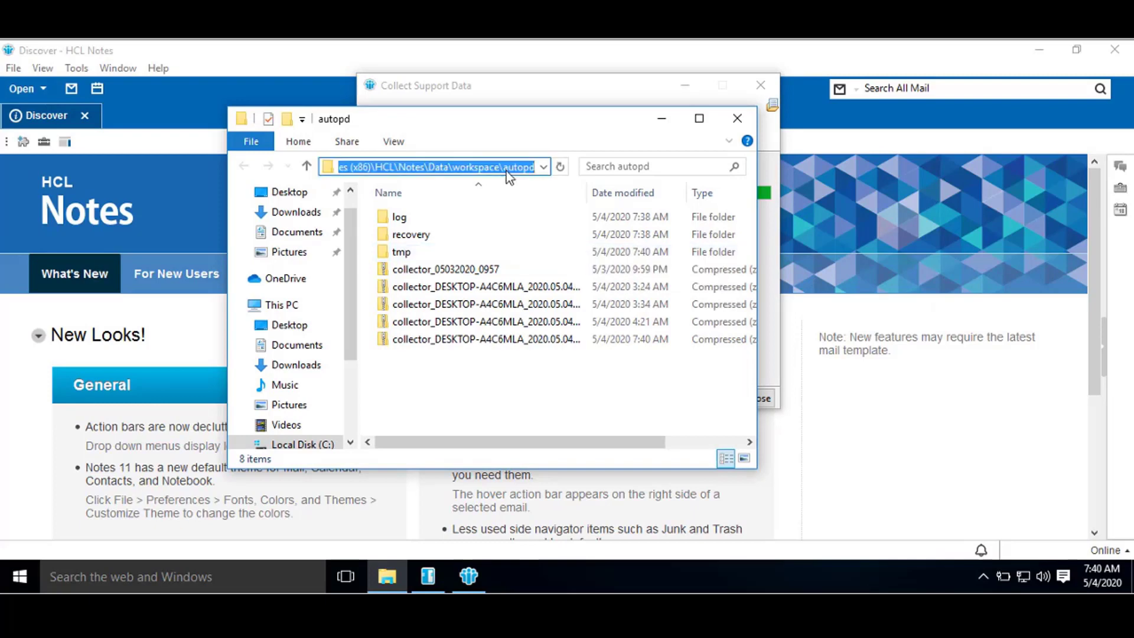
click(507, 169)
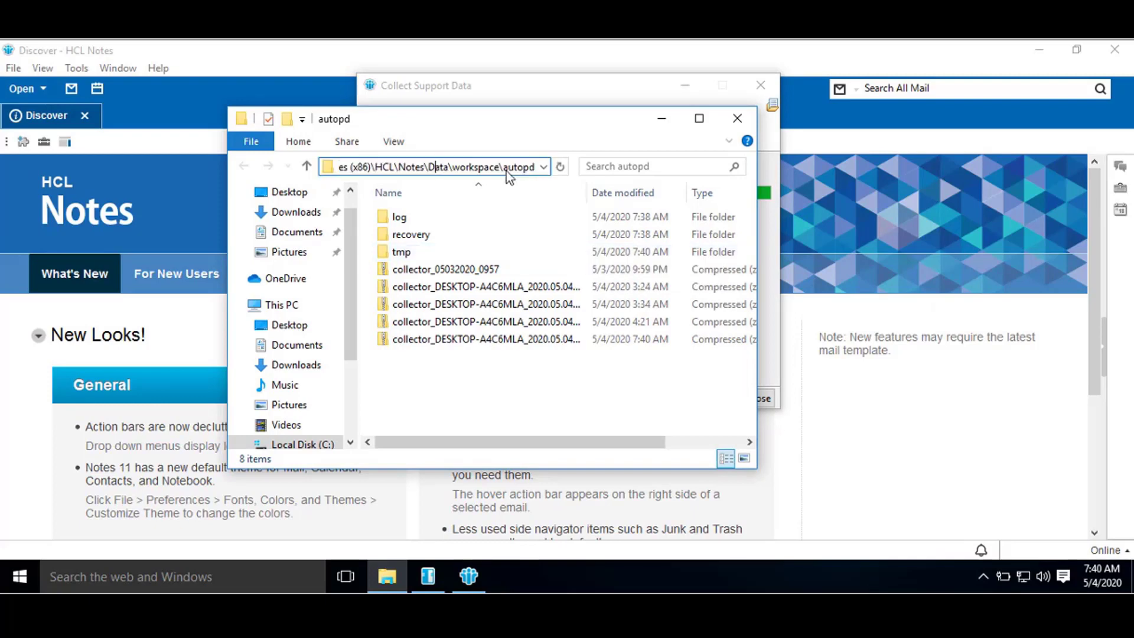
key(ctrl+Left)
key(Right)
key(Right)
key(Right)
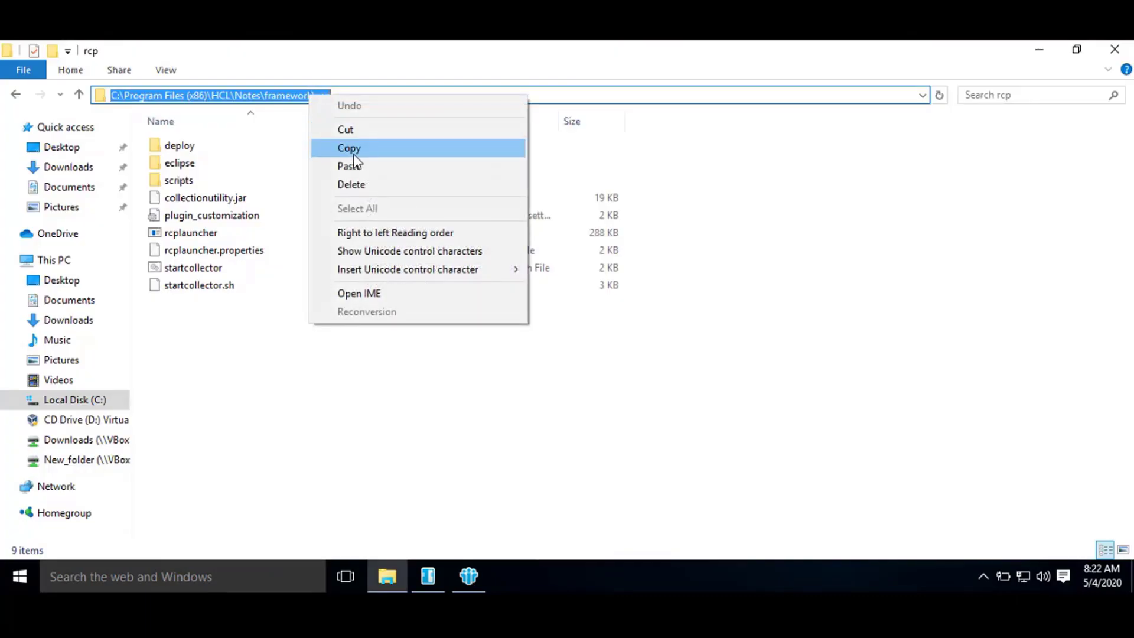
Copy the rcp folder path and start a cd command in an administrator Command Prompt
click(353, 147)
click(223, 576)
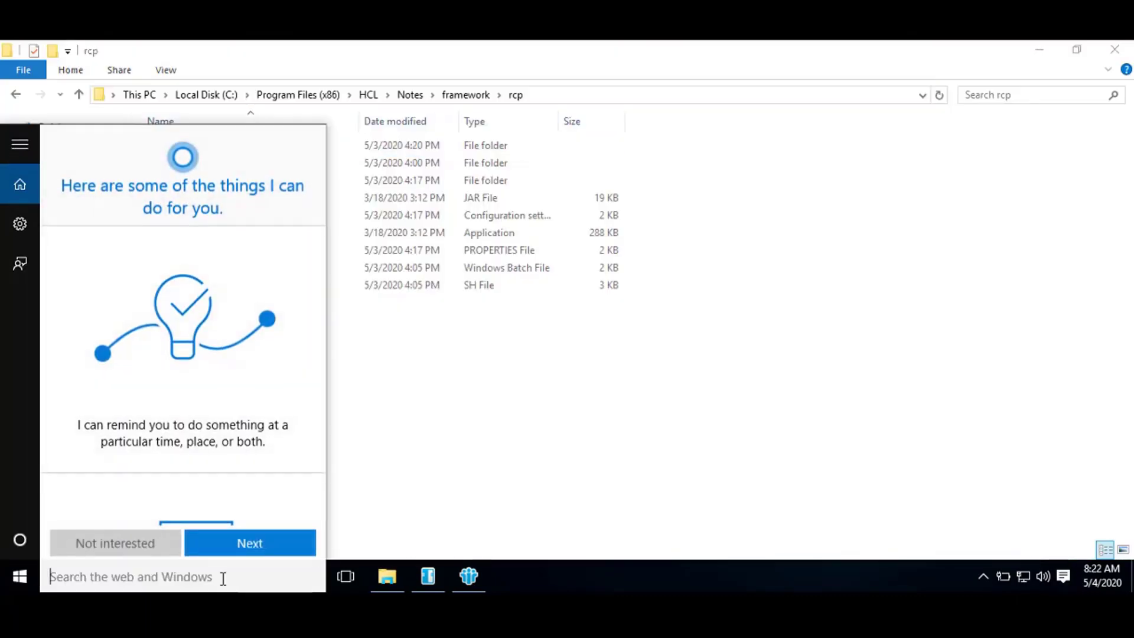
text(cmd)
right_click(174, 149)
click(235, 170)
text(cd \)
key(BackSpace)
click(62, 98)
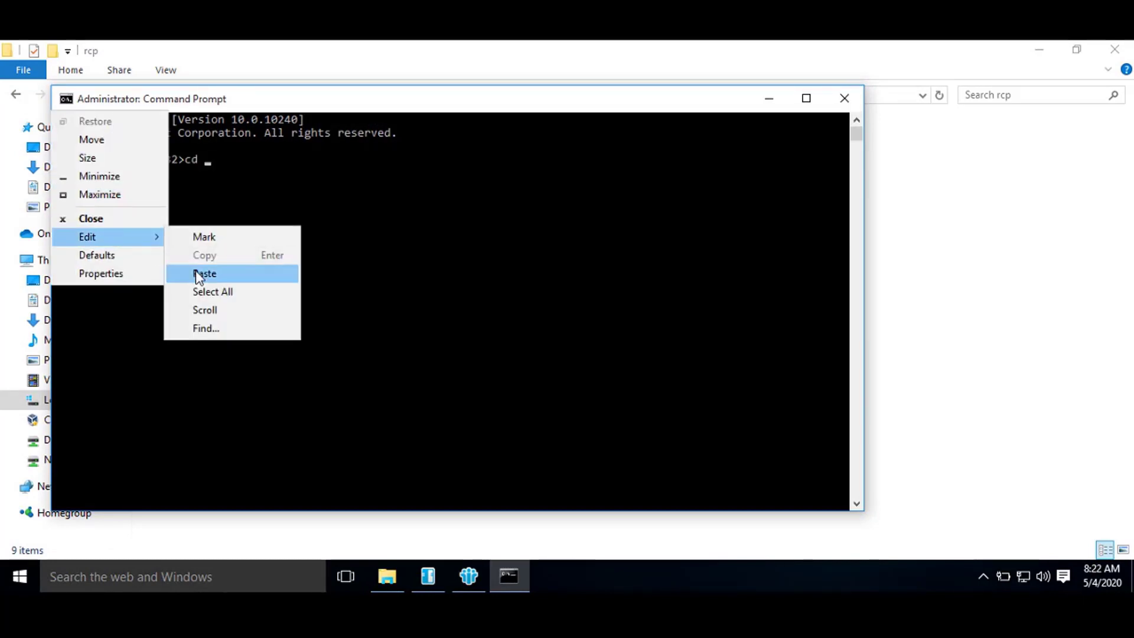
Change into the rcp folder and run startcollector.bat to produce a new collector zip
click(203, 274)
key(Return)
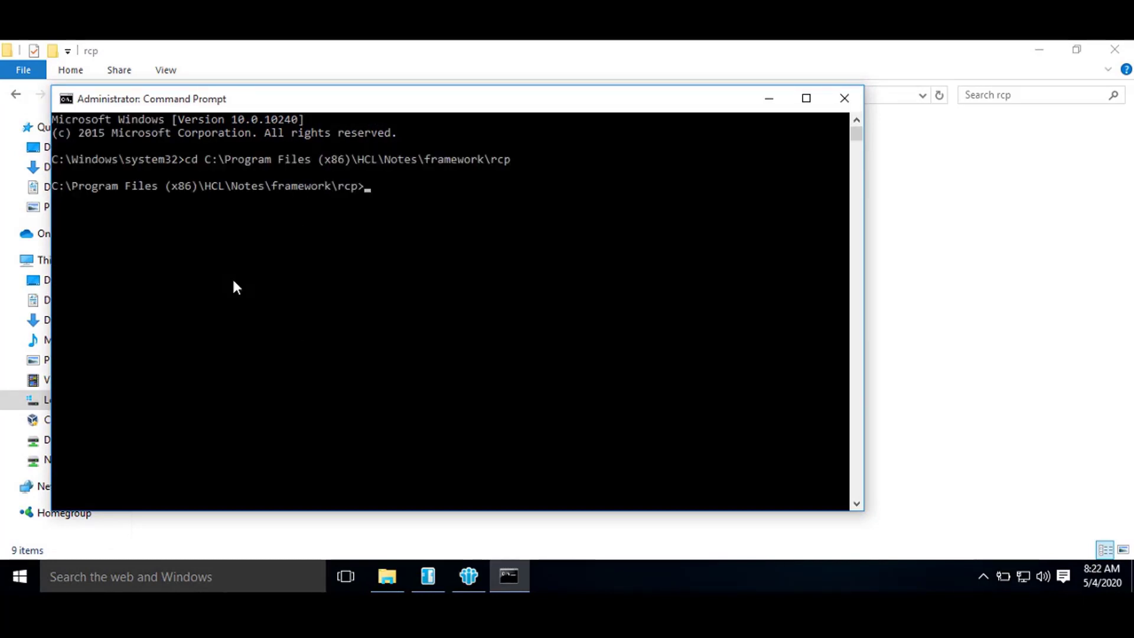
text(startcollector.bat)
key(Return)
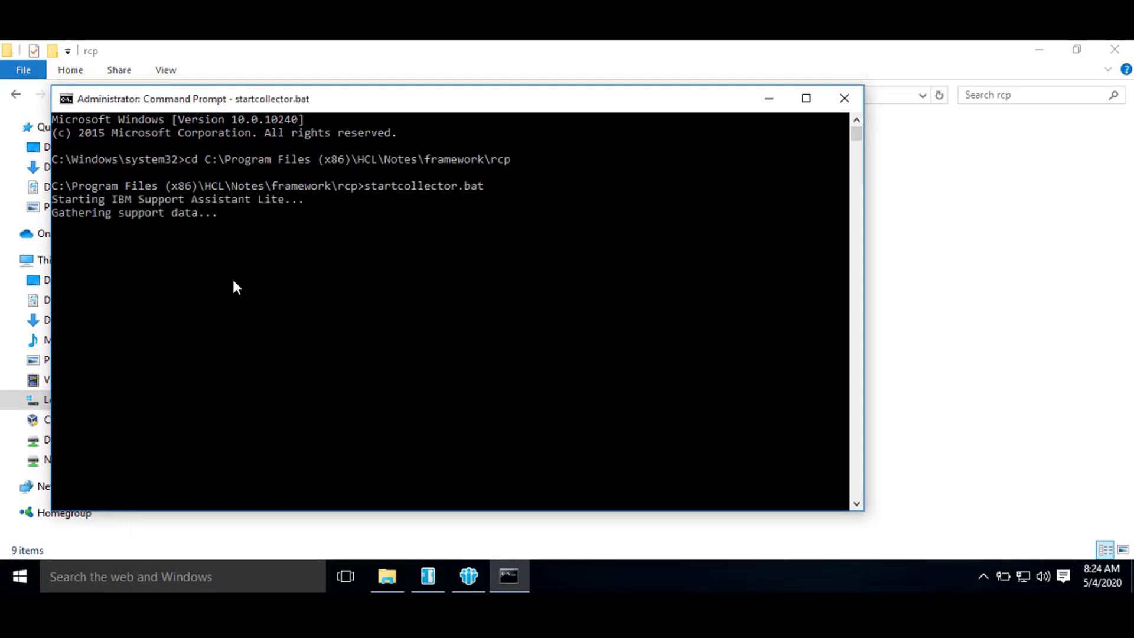